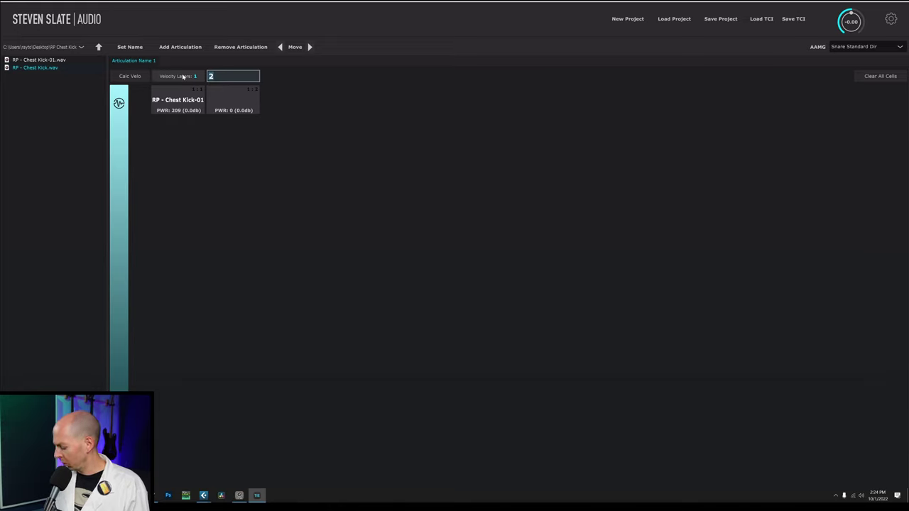
Set the number of round robins to 1 and choose Kick Standard Dir as the AAMG type
type("1")
key("Return")
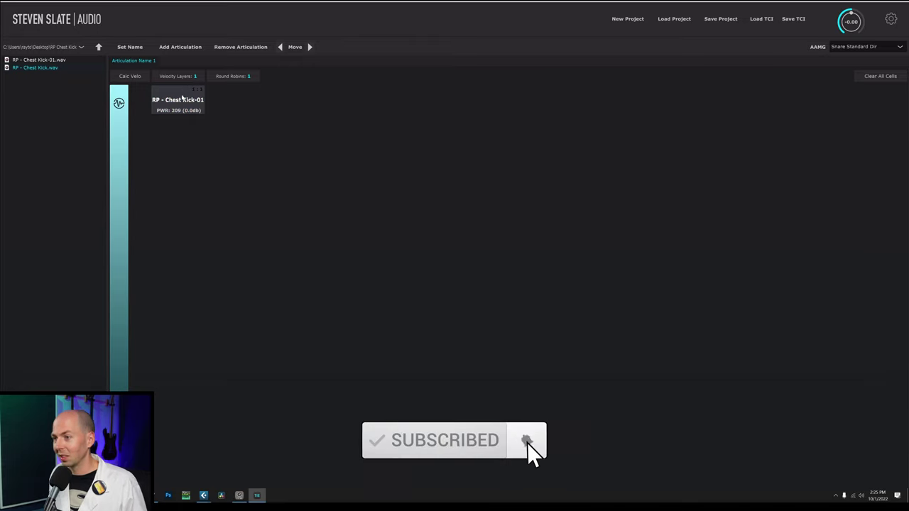
left_click(883, 47)
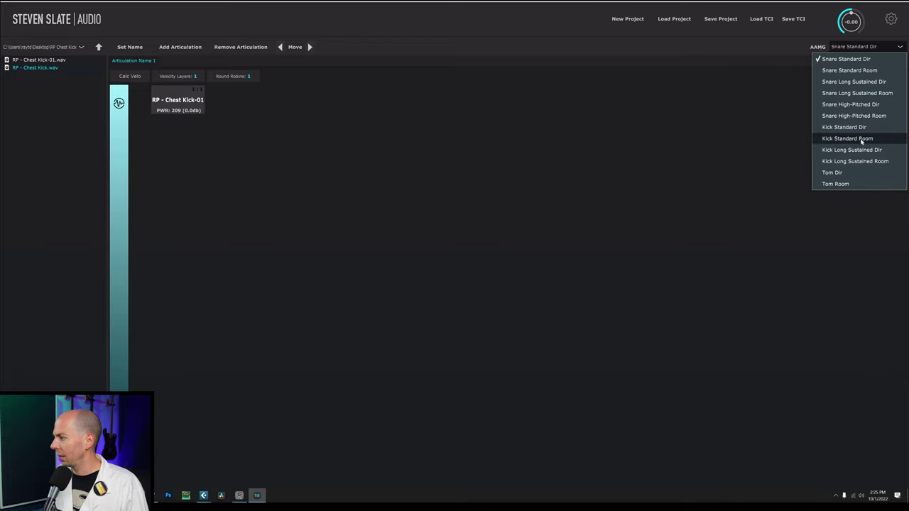
left_click(866, 127)
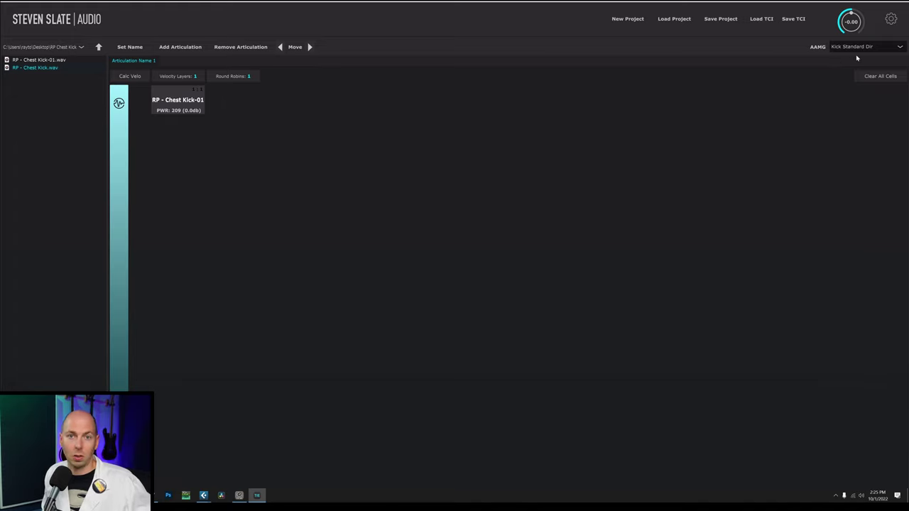
Open the TCI save dialog for the chest kick instrument, then leave it
left_click(794, 20)
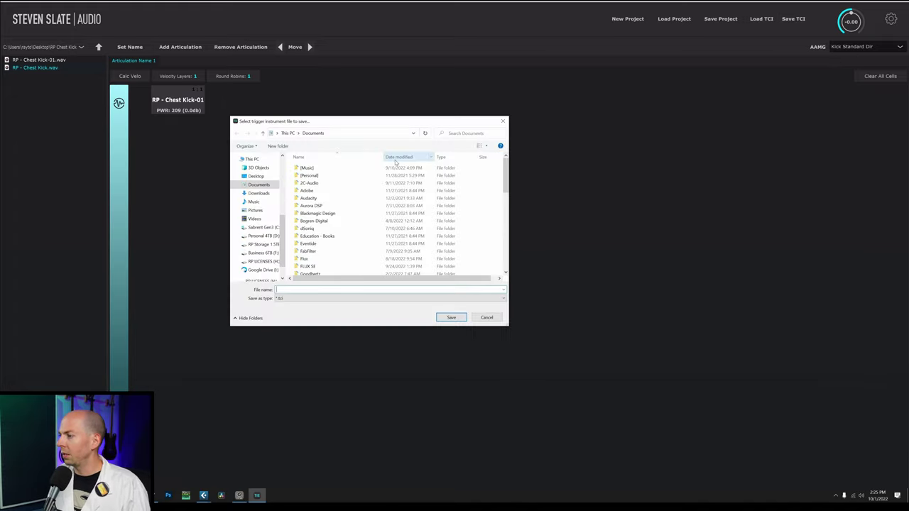
key("Escape")
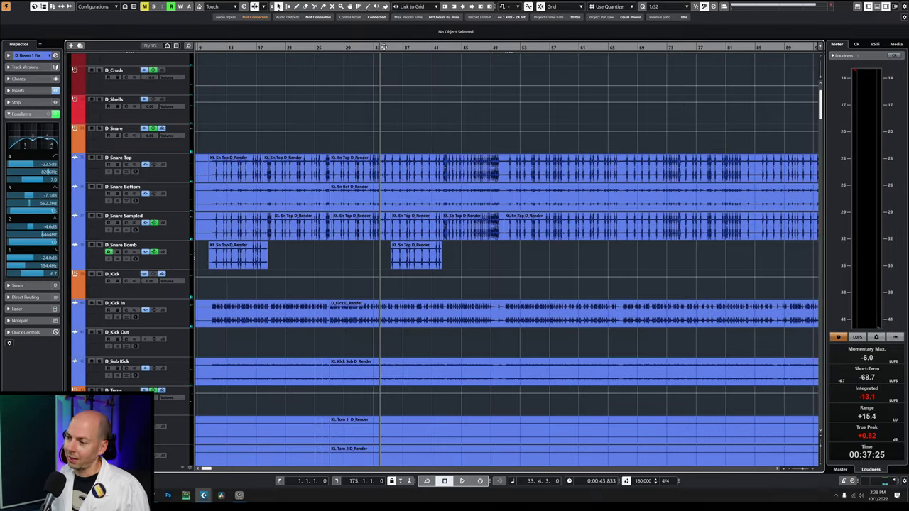
In Cubase, play the mix and open the Trigger 2 insert on the D_Kick In track
key("space")
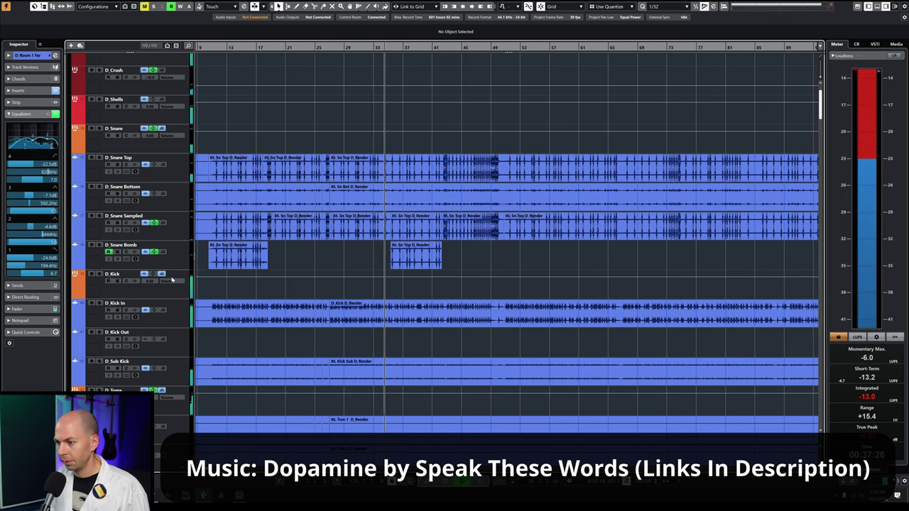
left_click(172, 290)
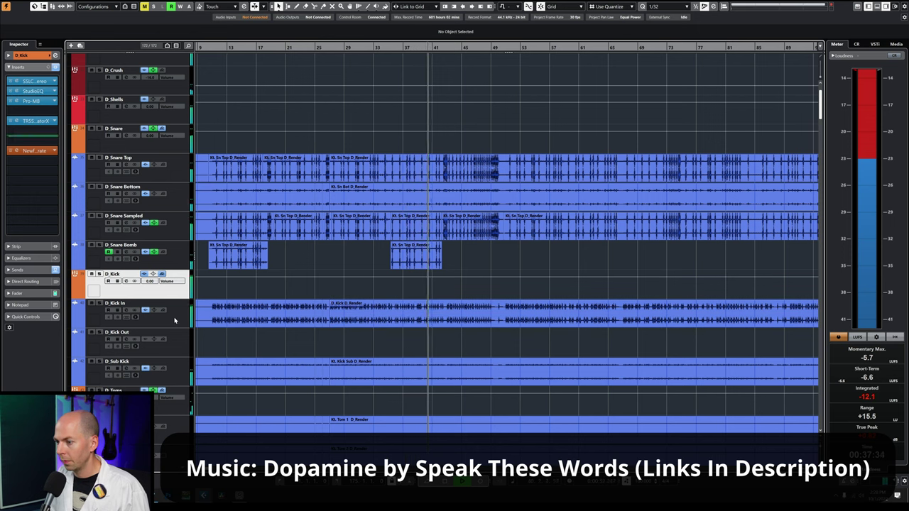
left_click(196, 311)
left_click(37, 91)
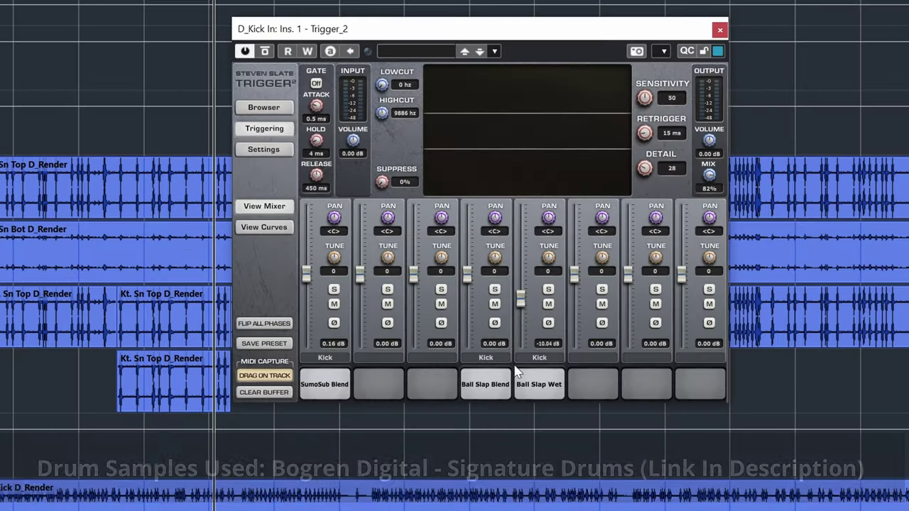
Load RP Chest Kick.tci from the RP TCIs folder into Trigger's empty second sample slot
left_click(283, 108)
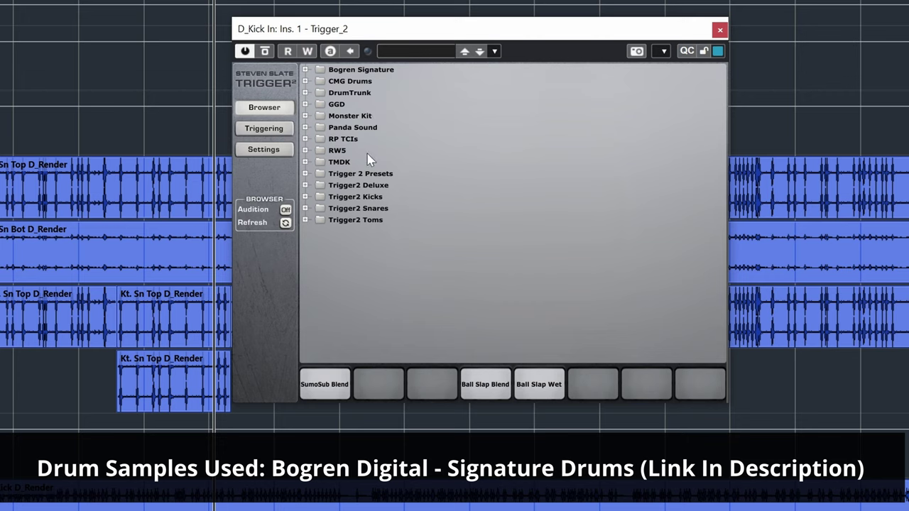
double_click(348, 140)
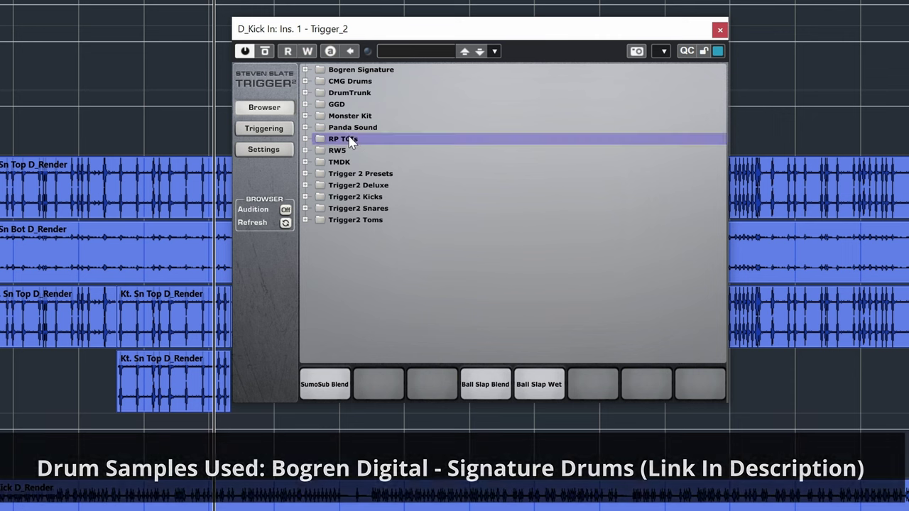
left_click(382, 199)
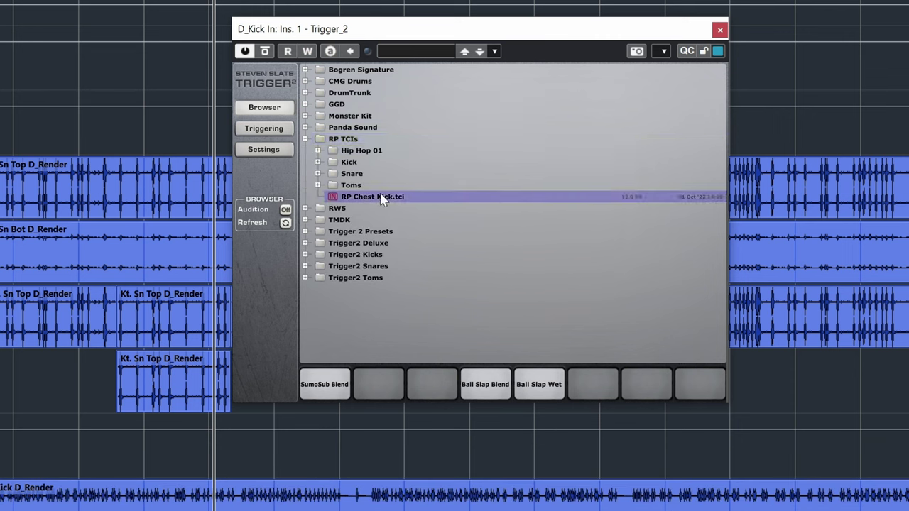
left_click_drag(393, 203, 384, 395)
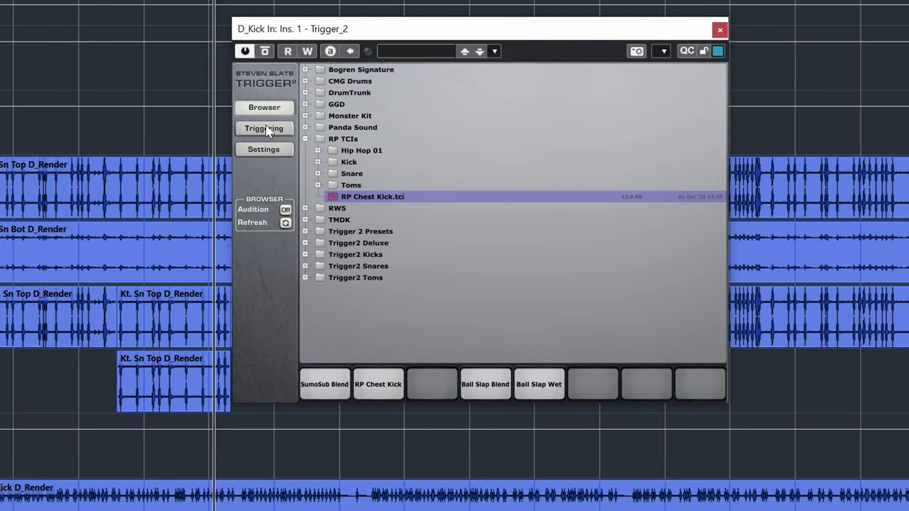
Mute the SumoSub Blend, Ball Slap Blend and Ball Slap Wet channels in Trigger's mixer, leaving RP Chest Kick unmuted
left_click(264, 128)
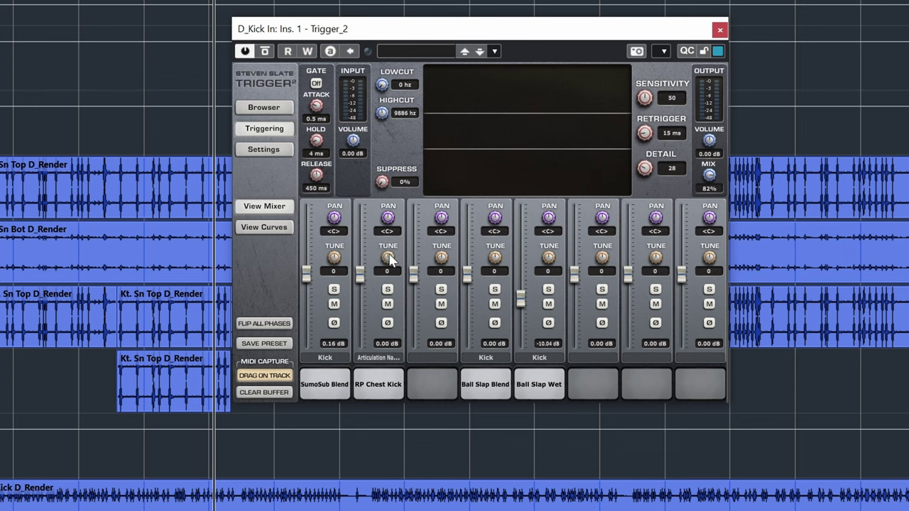
left_click(334, 304)
left_click(495, 304)
left_click(548, 304)
left_click_drag(389, 229, 395, 310)
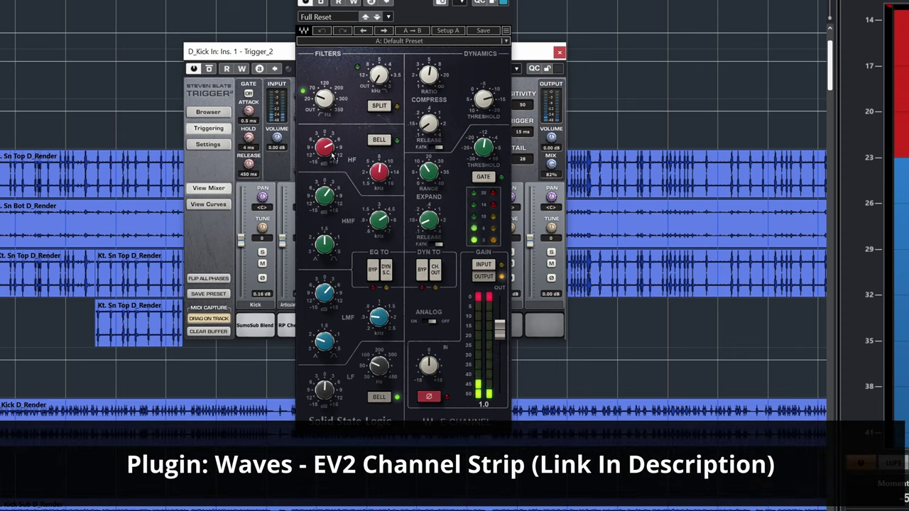
Shape the kick in the D_Kick SSL channel by cutting the low mids and boosting the low frequencies
left_click(378, 316)
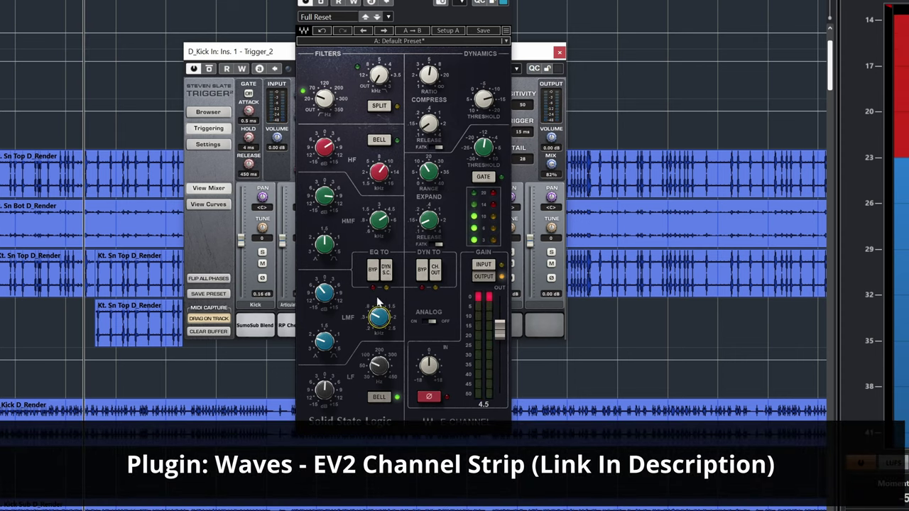
left_click(324, 291)
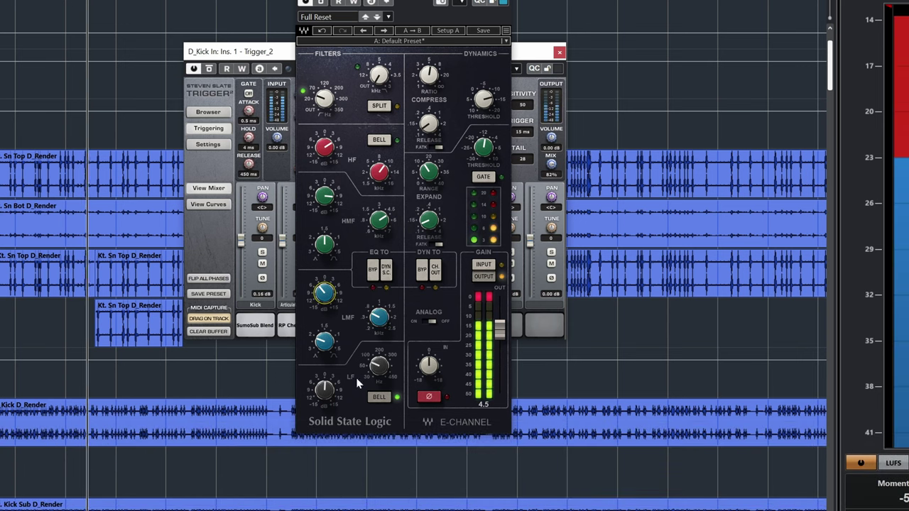
left_click(378, 366)
left_click_drag(324, 390, 323, 376)
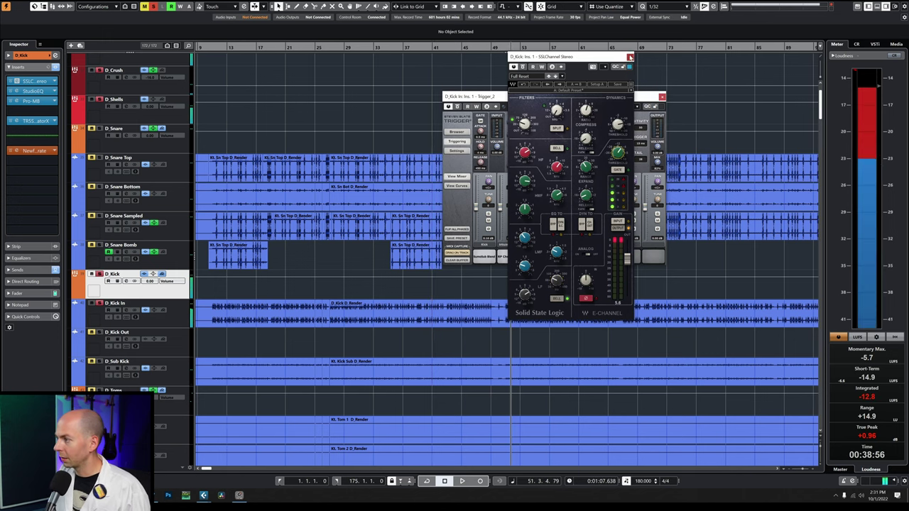
Close the SSL channel and Trigger windows and move the playback position back to bar 9
left_click(629, 57)
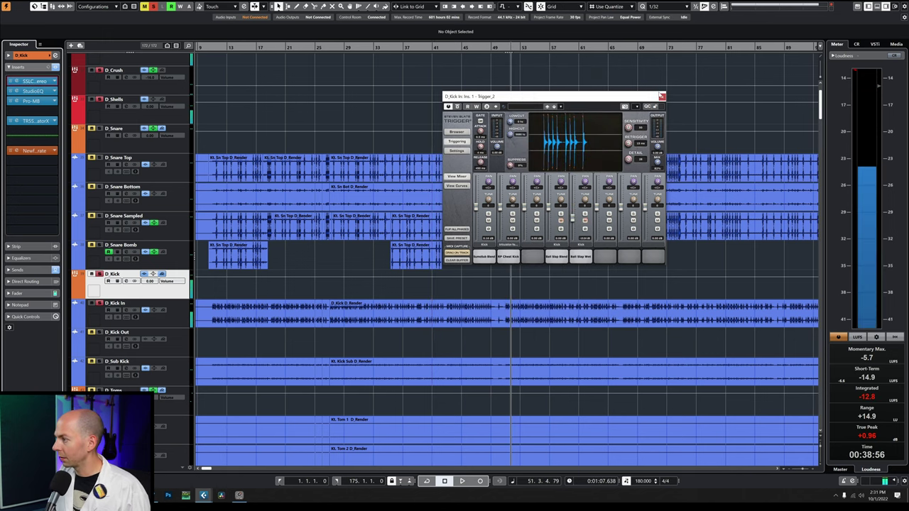
left_click(662, 97)
left_click(198, 46)
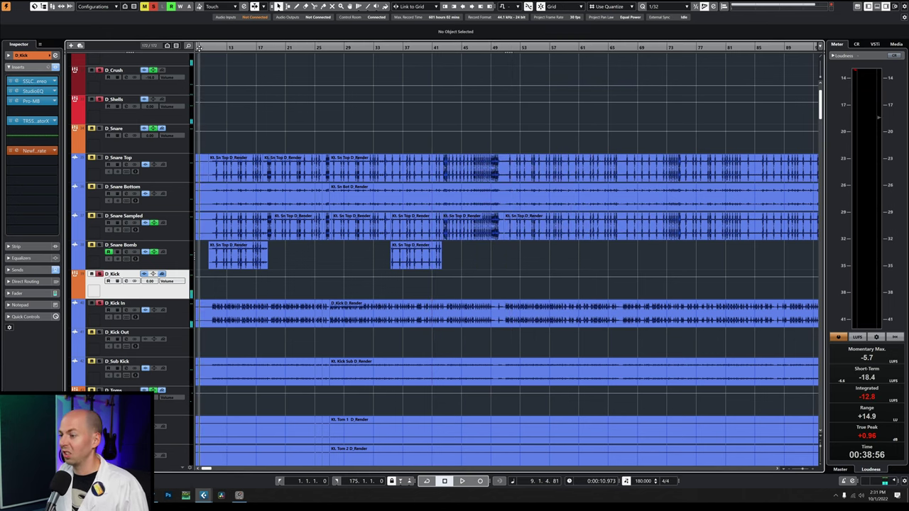
Open Newfangled Saturate on the D_Kick track, start playback and move its window toward the middle of the arrangement
scroll(124, 174, "up", 2)
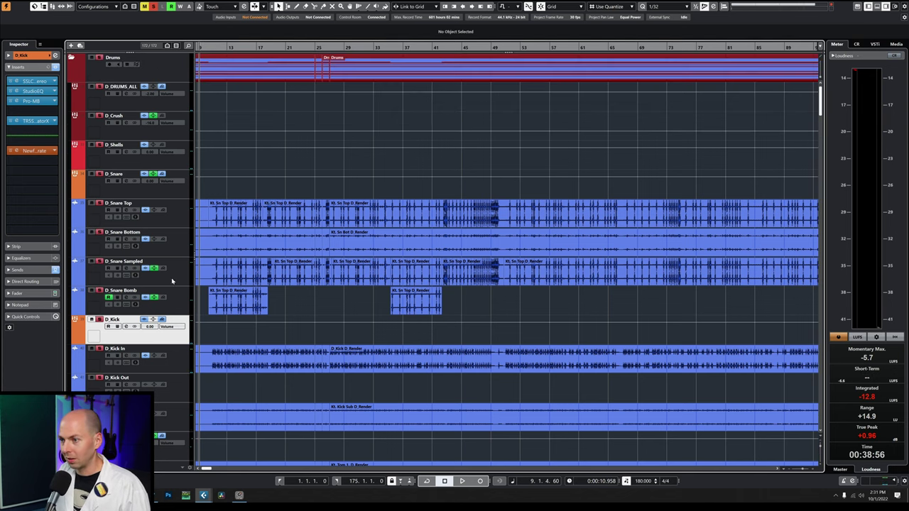
left_click(34, 150)
key("space")
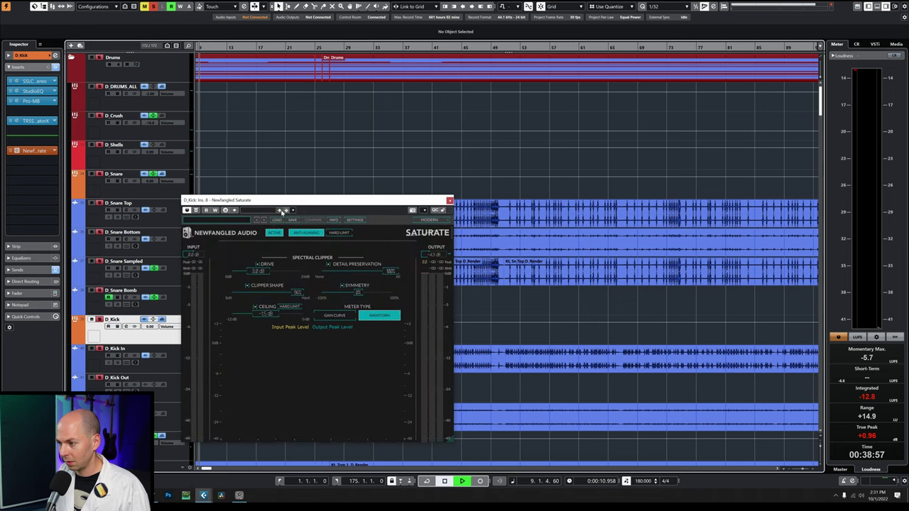
left_click_drag(316, 196, 499, 174)
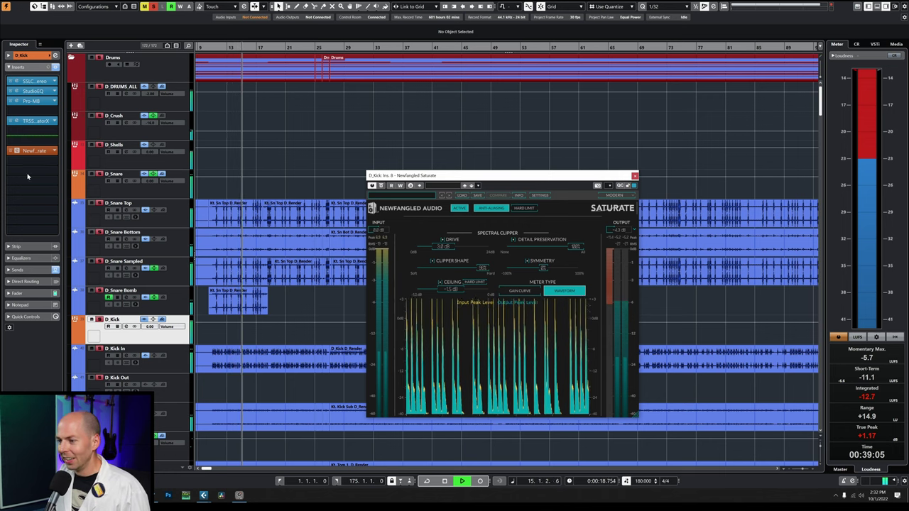
Check StudioEQ briefly, then reopen the D_Kick SSL channel and boost its HF and HMF gains
left_click(41, 92)
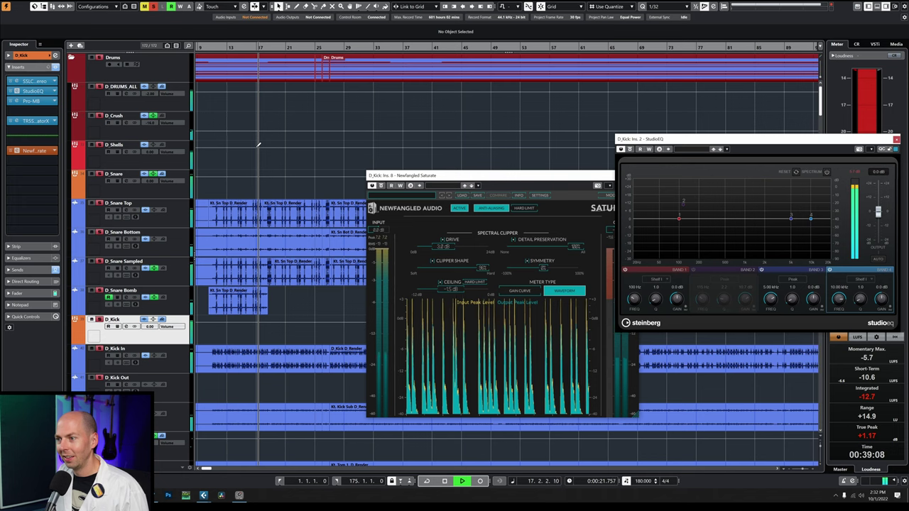
left_click(40, 91)
left_click(40, 82)
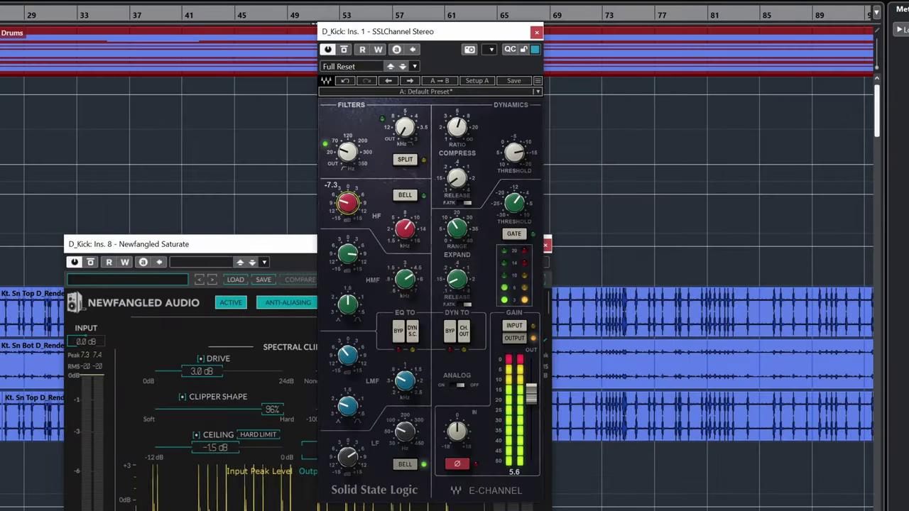
left_click_drag(525, 152, 525, 135)
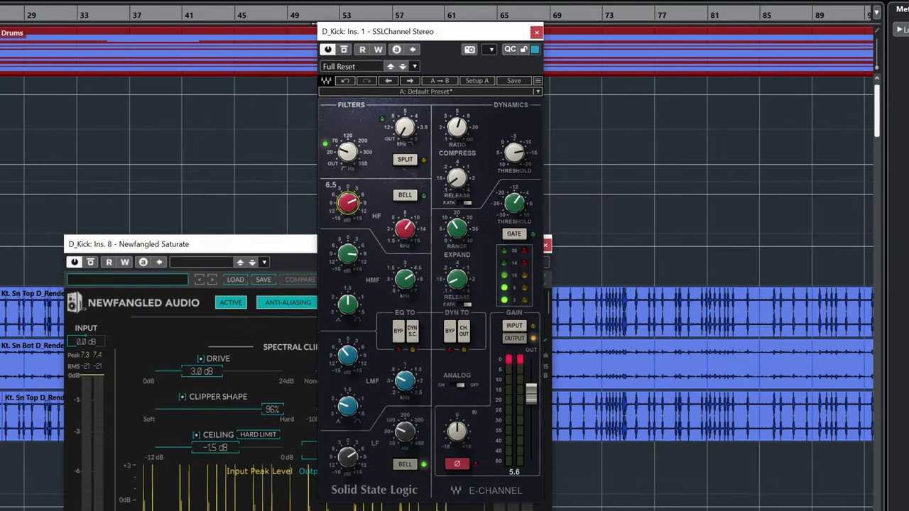
left_click_drag(347, 253, 347, 242)
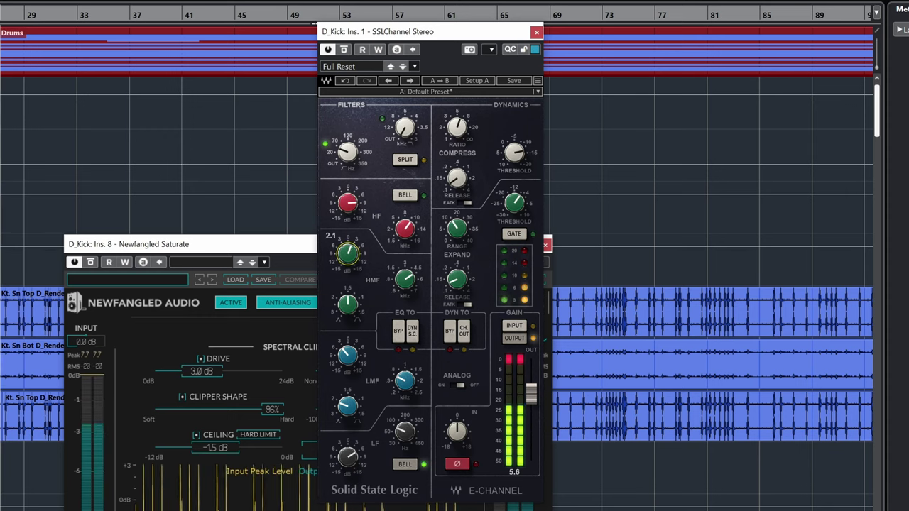
left_click_drag(348, 204, 347, 197)
left_click(353, 250)
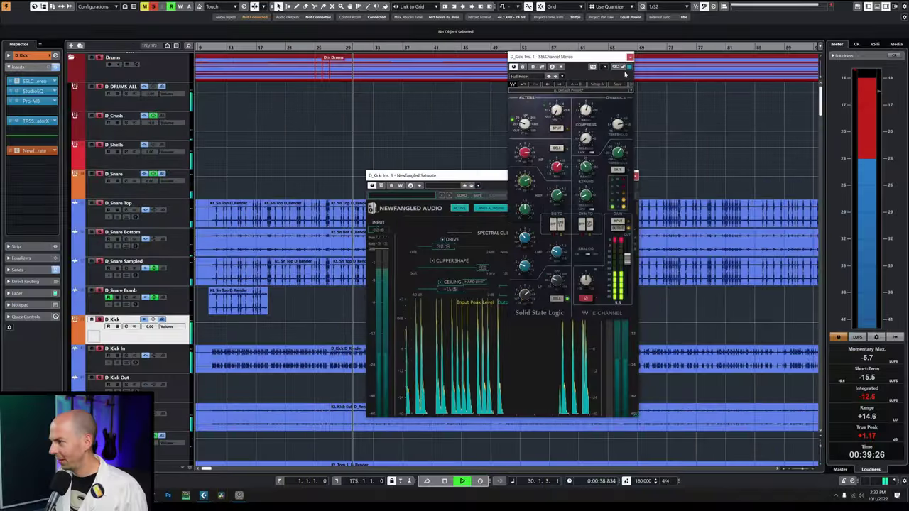
Close the SSL channel and Saturate windows and deactivate solo on all tracks to hear the full mix
left_click(536, 32)
left_click(635, 175)
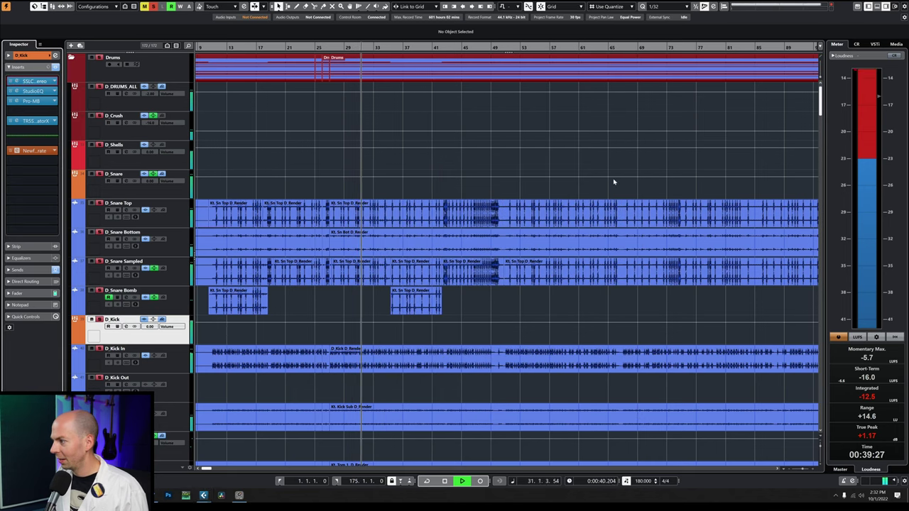
left_click(154, 7)
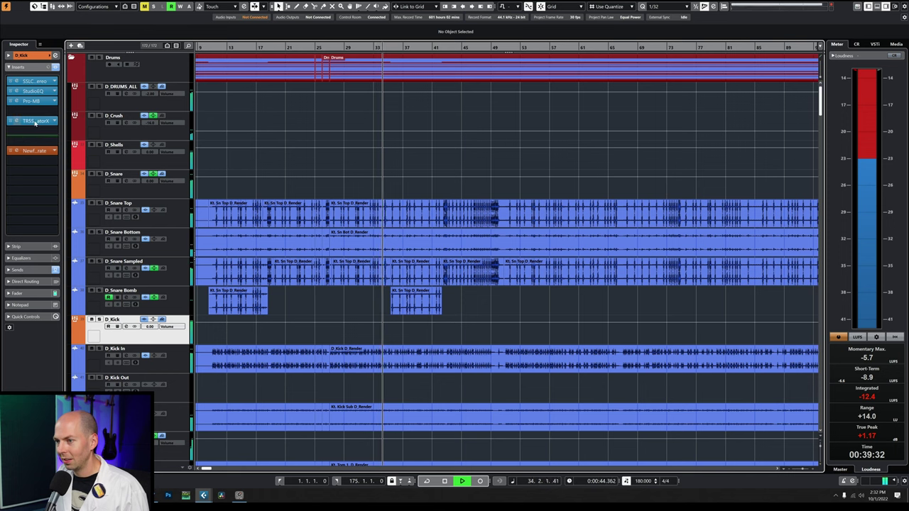
Reopen Saturate and the SSL channel on D_Kick, leaving StudioEQ closed
left_click(33, 152)
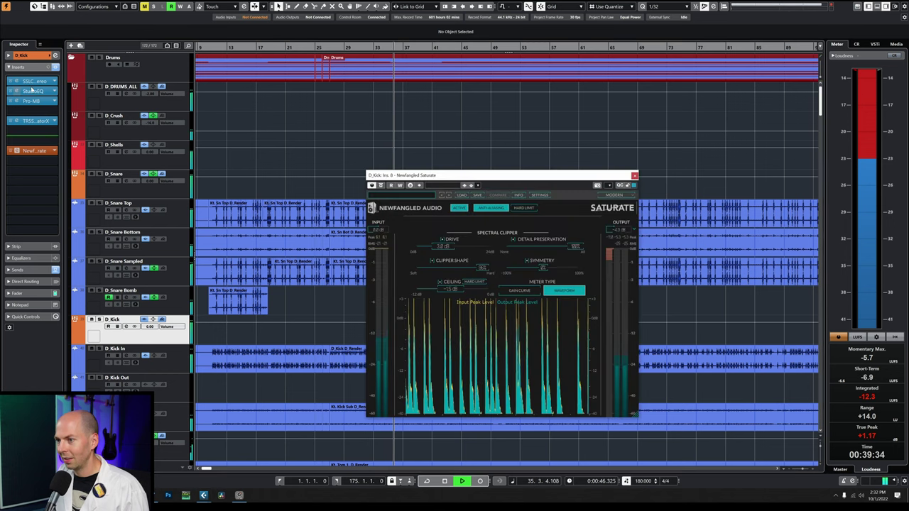
left_click(33, 82)
left_click(34, 91)
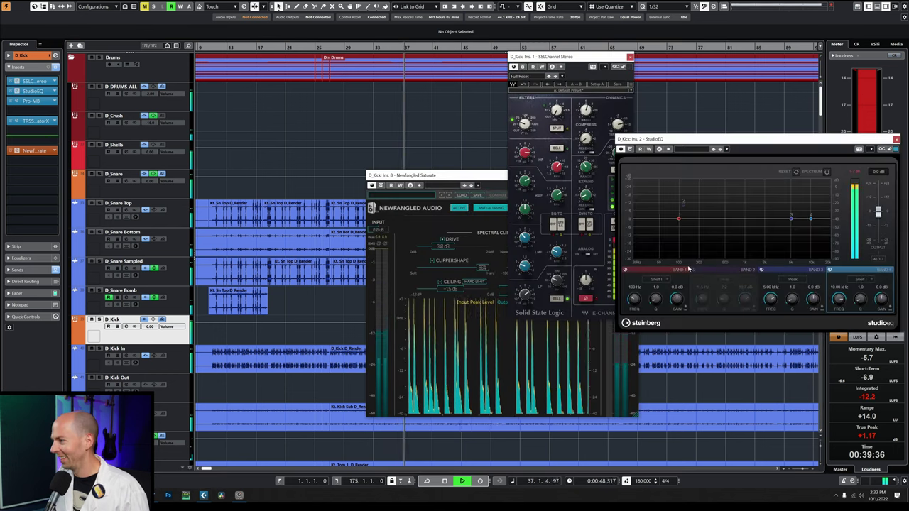
left_click(896, 140)
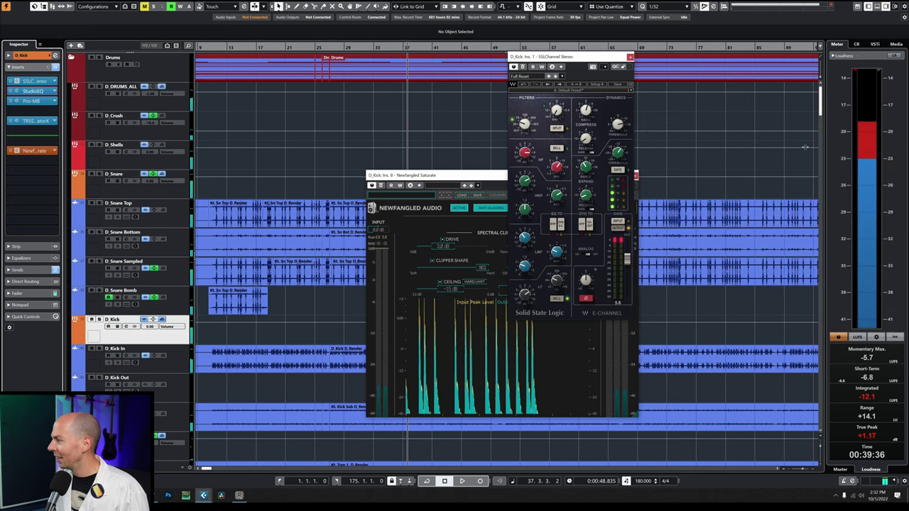
Move the SSL channel window aside from Saturate and fine-tune its LMF gain and HF band, with HF gain at about 5.8 dB
left_click(469, 174)
left_click_drag(539, 56, 605, 76)
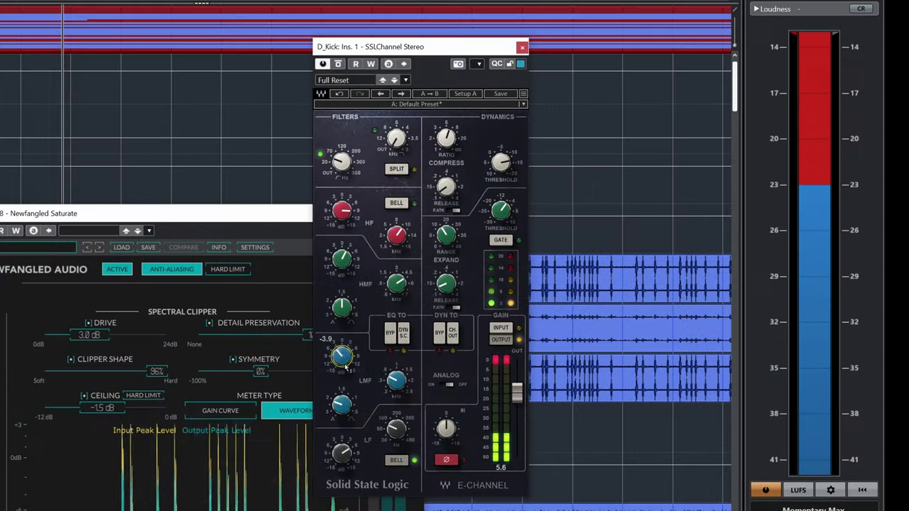
left_click_drag(590, 257, 590, 240)
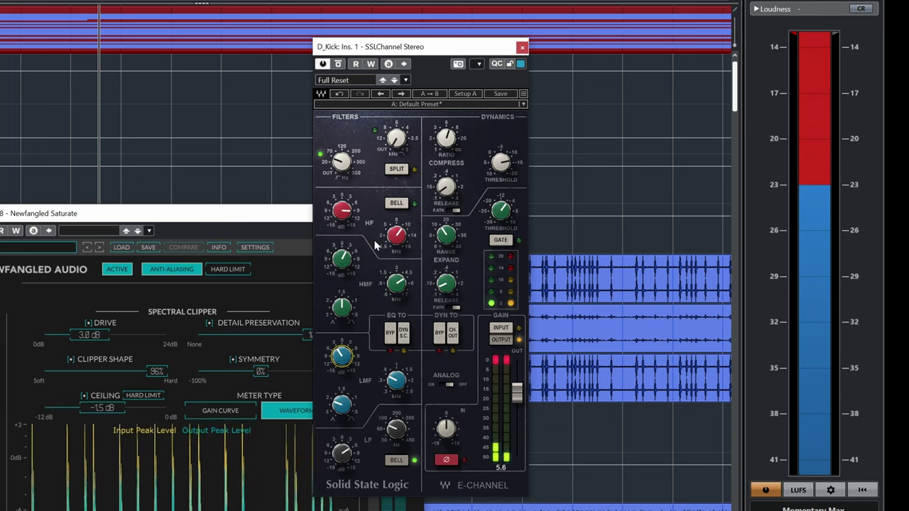
left_click_drag(396, 234, 396, 232)
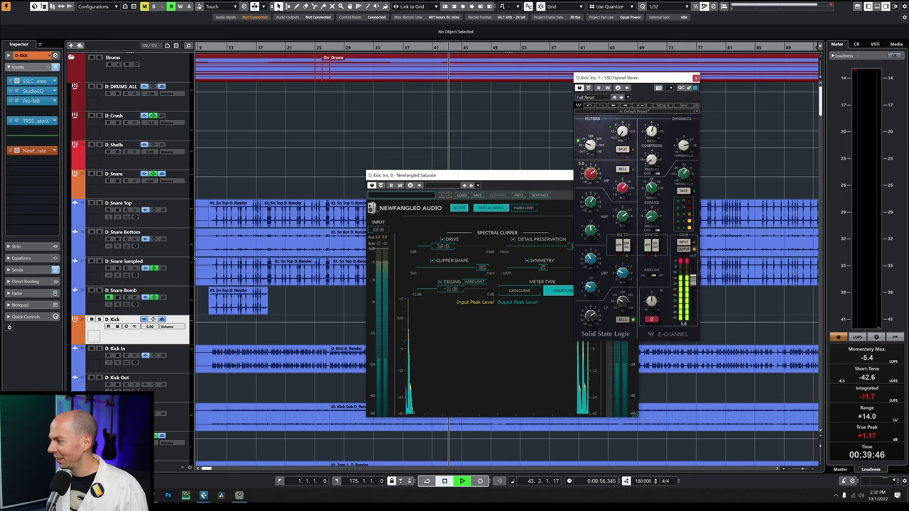
Readjust the HF gain on D_Kick's SSL channel, close the SSL channel and Saturate windows, and stop playback
left_click_drag(590, 172, 590, 186)
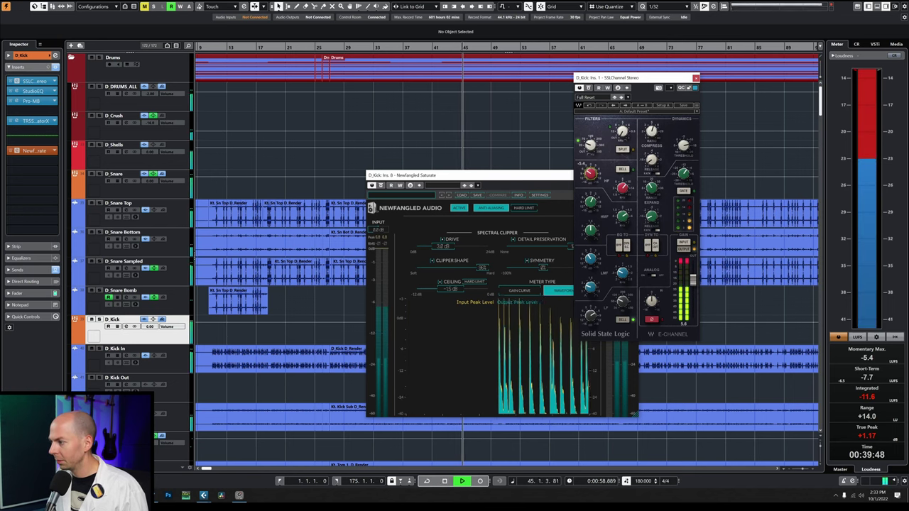
left_click(695, 77)
left_click(641, 175)
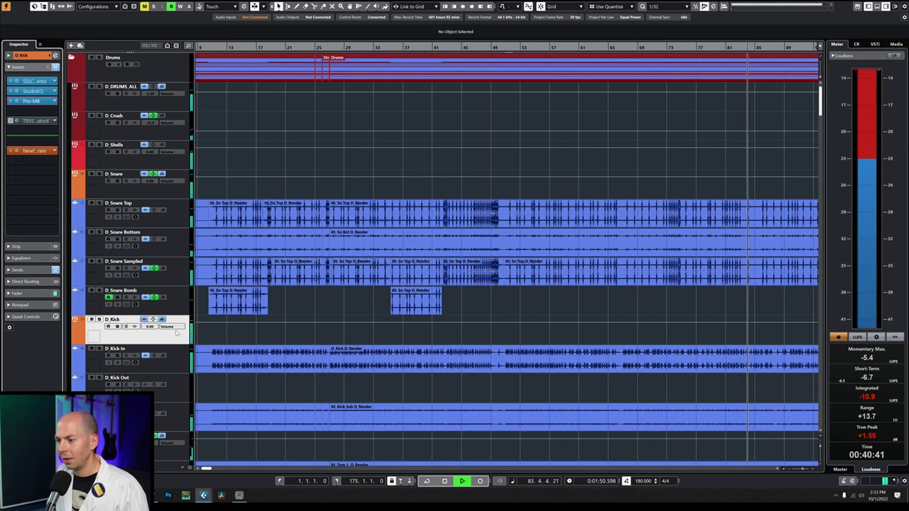
key("space")
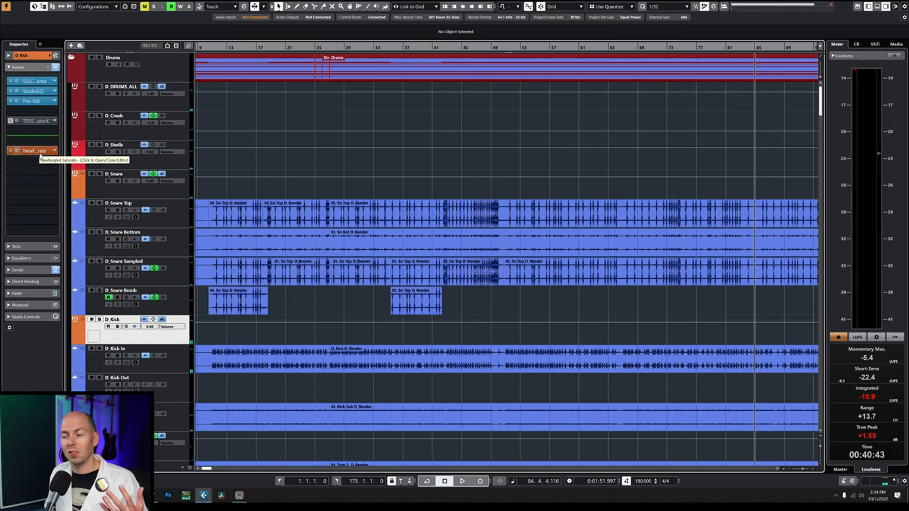
Select the D_Kick In track, open its Trigger 2 insert and start playback
left_click(177, 364)
left_click(32, 105)
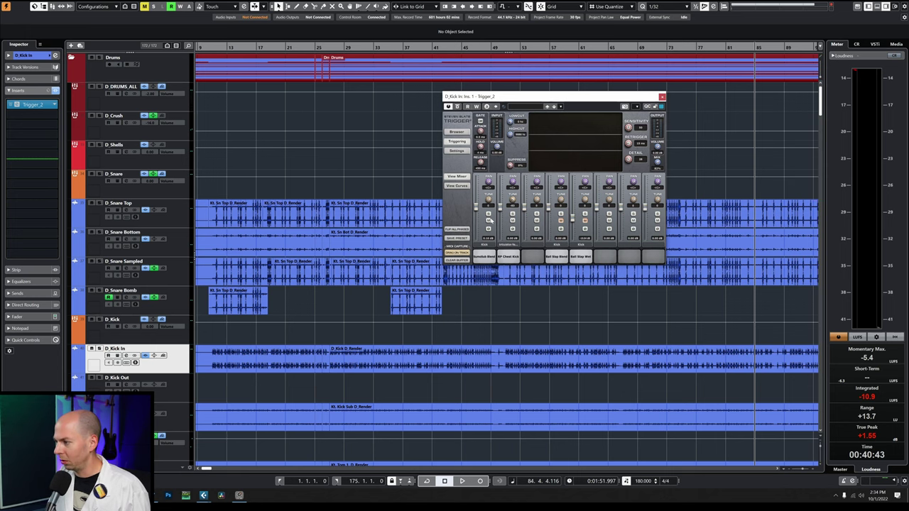
key("space")
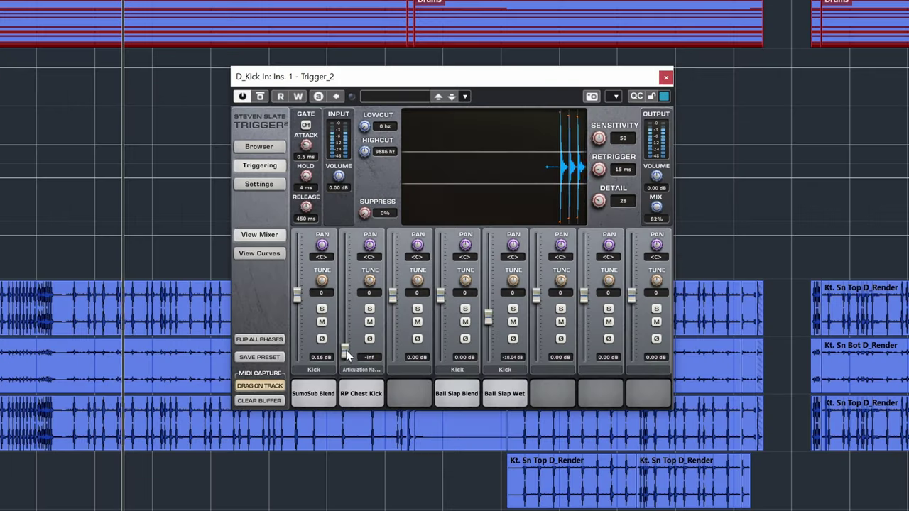
Raise the RP Chest Kick level in Trigger 2 from silence to about -5.5 dB and toggle its phase inversion to compare
left_click_drag(500, 236, 502, 216)
mouse_move(348, 312)
left_mouse_down()
mouse_move(353, 295)
mouse_move(351, 305)
left_mouse_up()
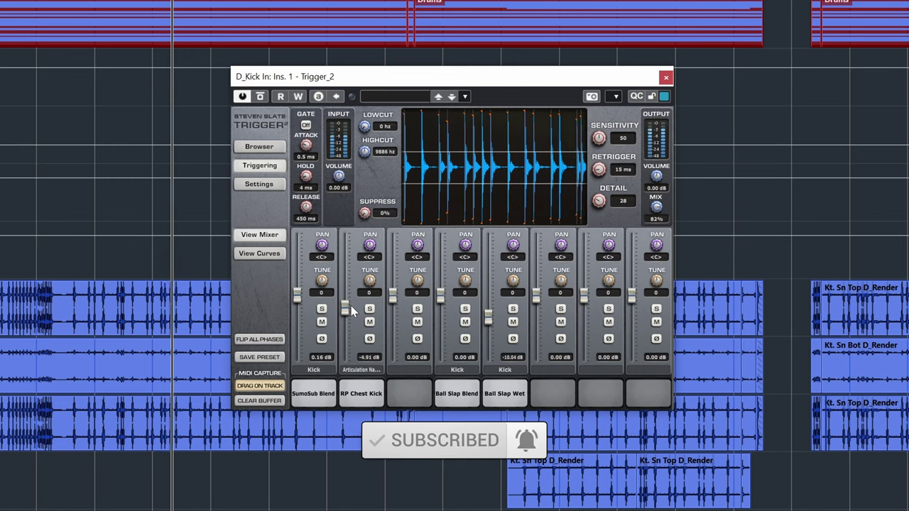
left_click(372, 338)
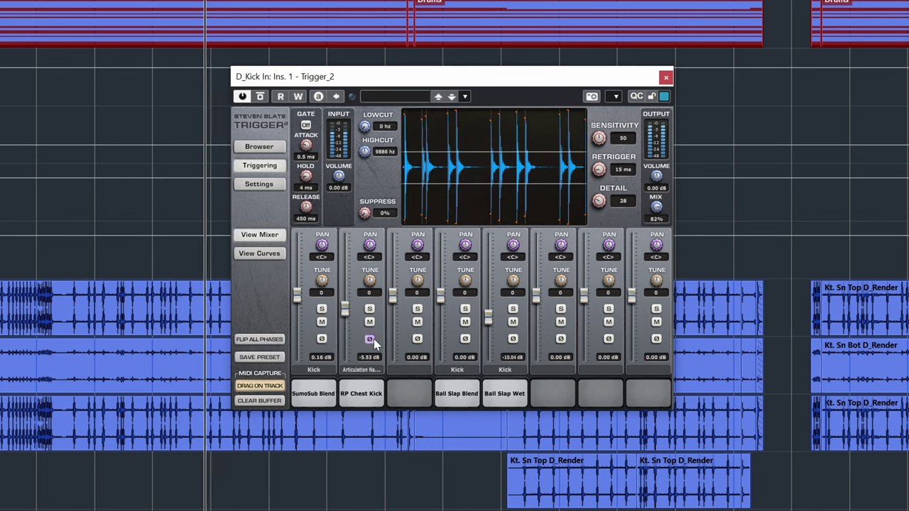
left_click(370, 339)
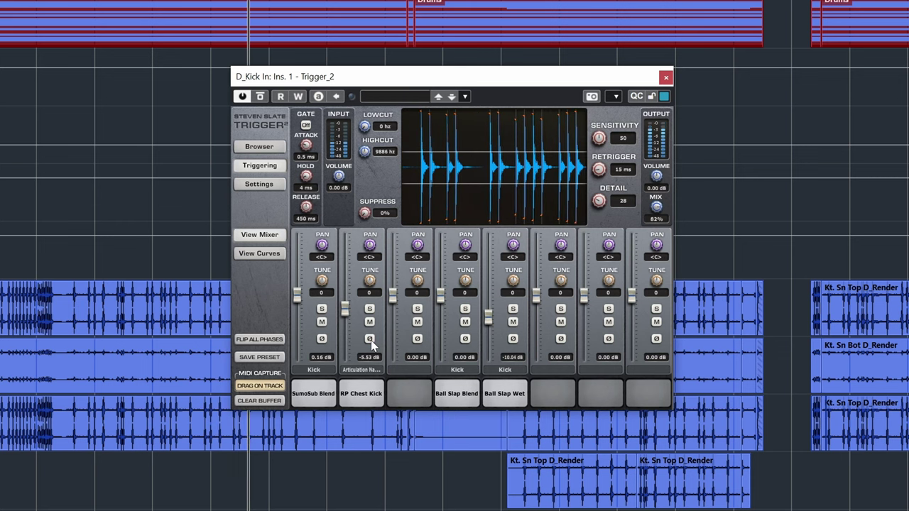
left_click(371, 340)
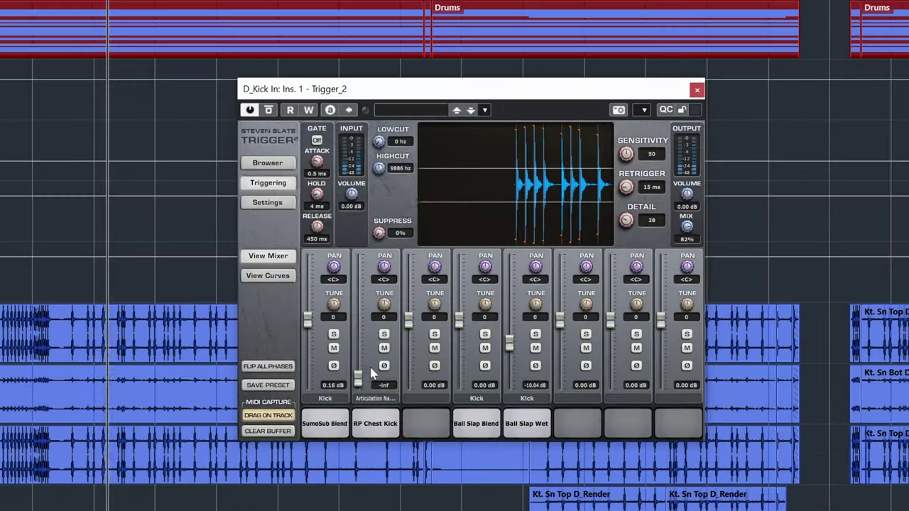
Audition RP Chest Kick in the blend by sweeping its level between silence and about -0.3 dB, with Trigger 2's mix raised to 100%
left_click_drag(500, 205, 500, 237)
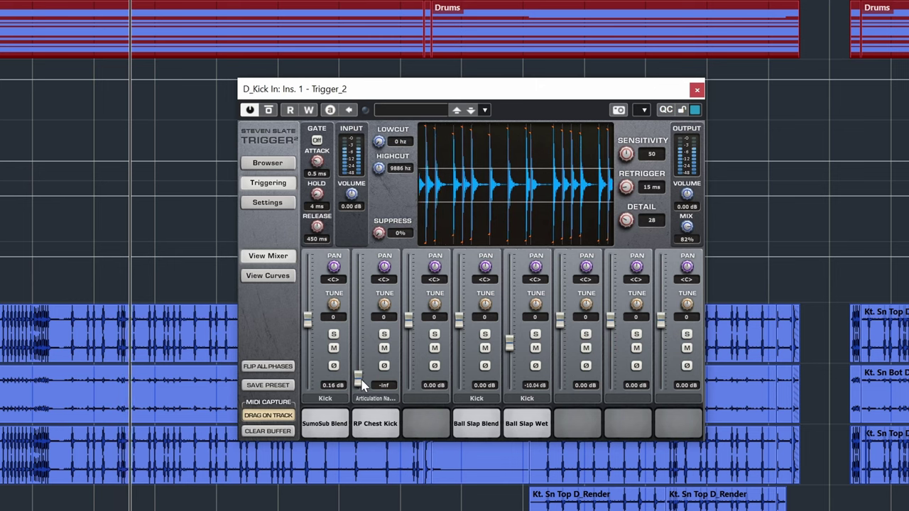
left_click_drag(362, 382, 370, 345)
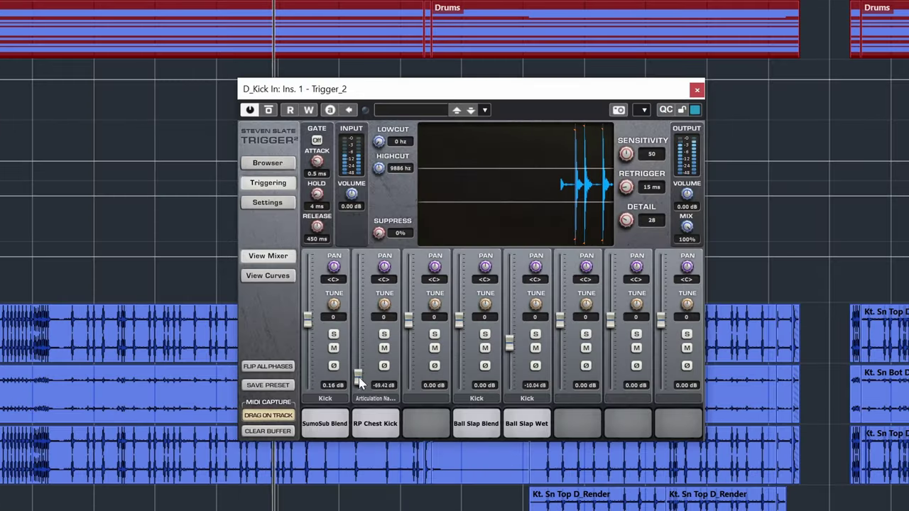
left_click_drag(500, 234, 502, 211)
left_click_drag(360, 326, 360, 339)
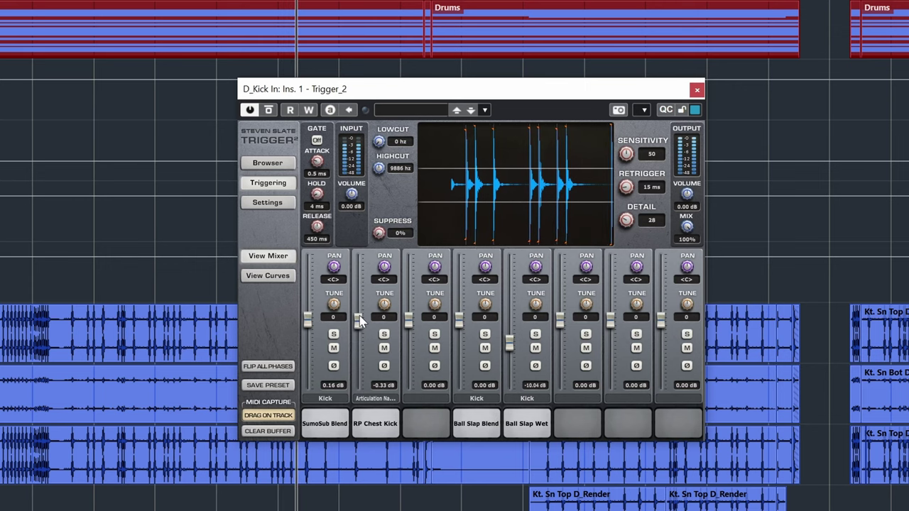